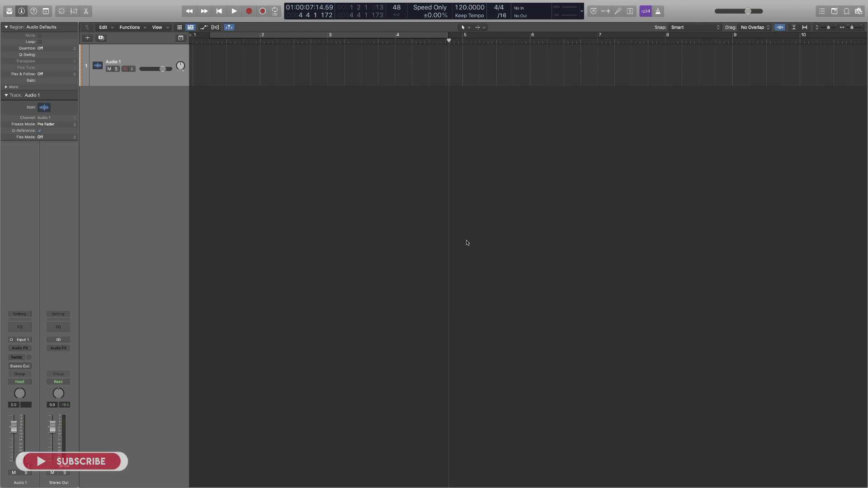
- Record a first take on the Audio 1 track from the start of the project
key("Return")
key("r")
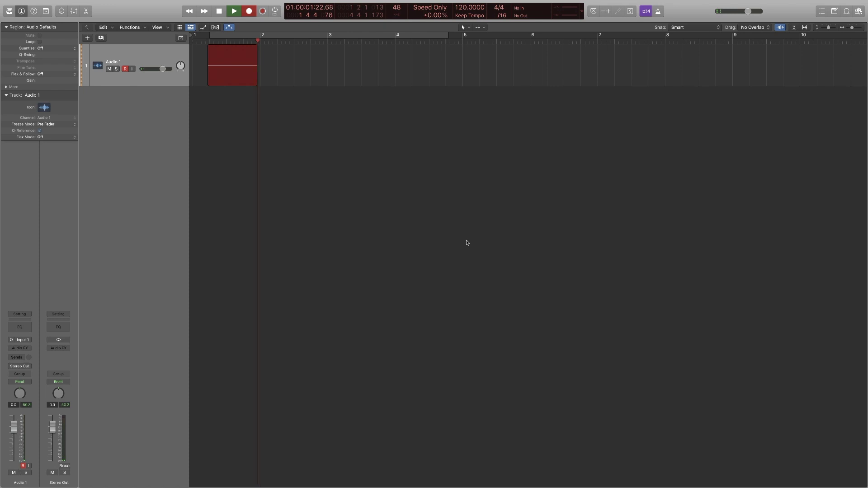
key("r")
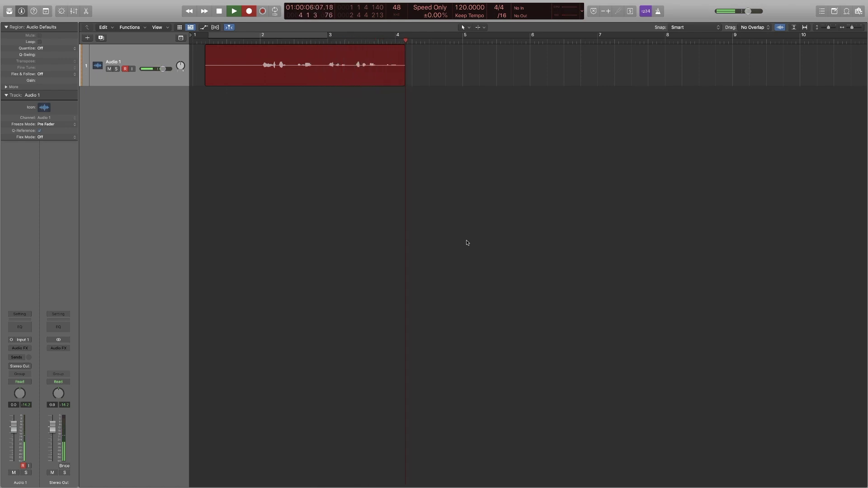
key("space")
- Record two more takes over the same section of Audio 1 to build a take folder
key("Return")
key("space")
key("r")
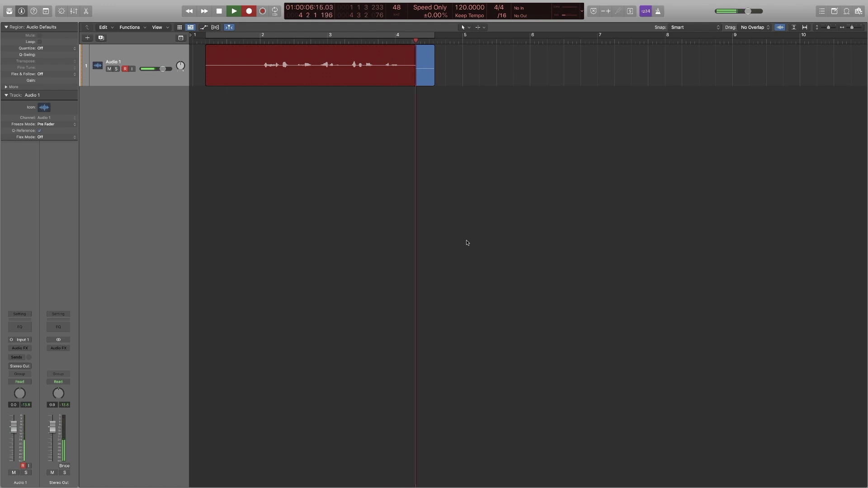
key("space")
key("space")
key("r")
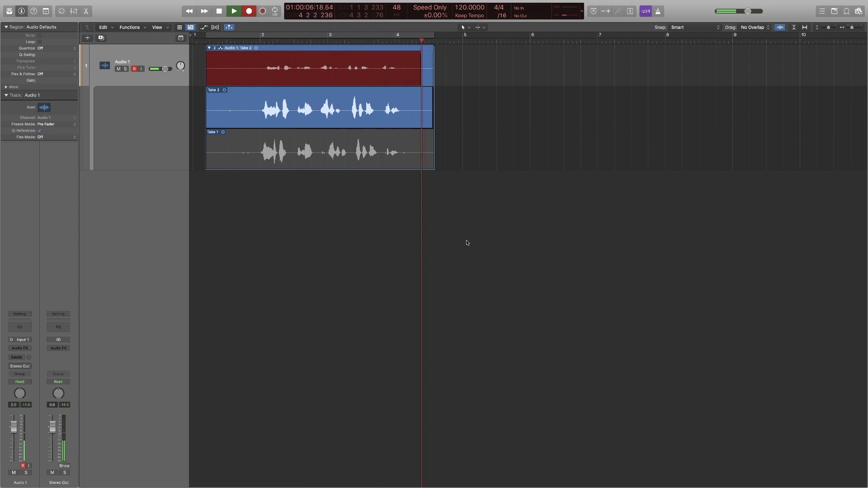
key("space")
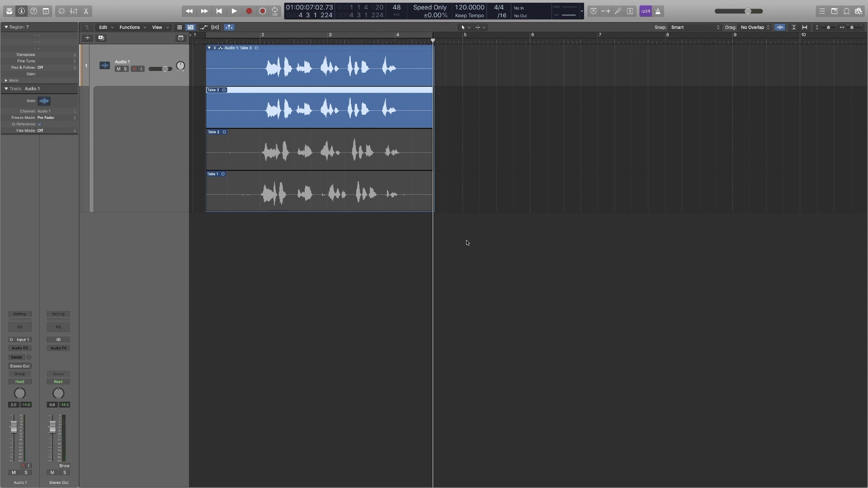
- Activate Take 1, Take 2 and Take 3 in turn in the take folder
left_click(230, 182)
left_click(227, 144)
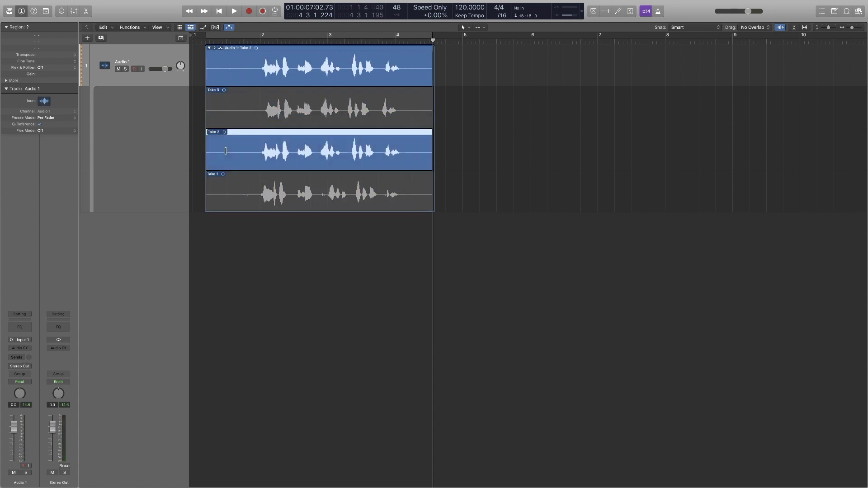
left_click(231, 109)
left_click(291, 60)
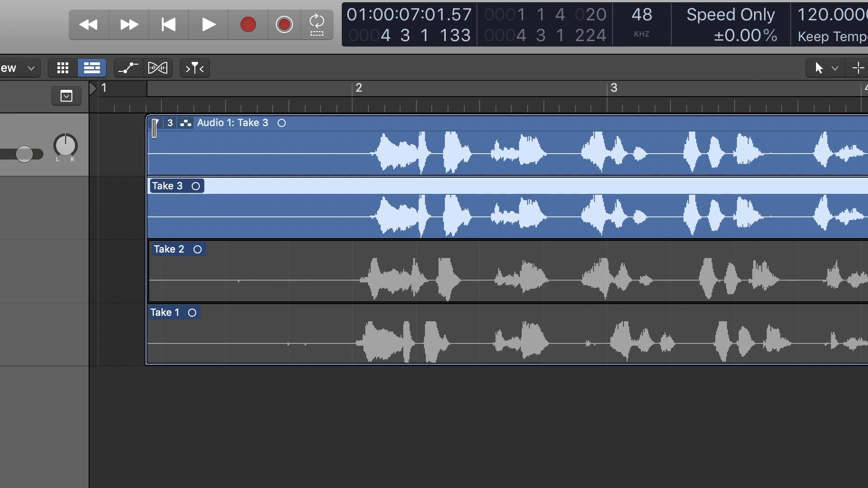
- Collapse and expand the take folder, leaving all three takes displayed
left_click(155, 123)
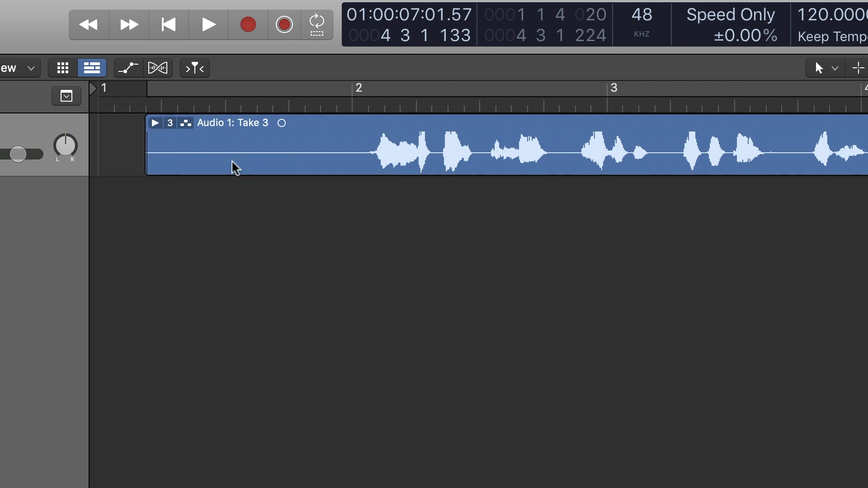
scroll(155, 124, "right", 1)
left_click(153, 123)
left_click(153, 123)
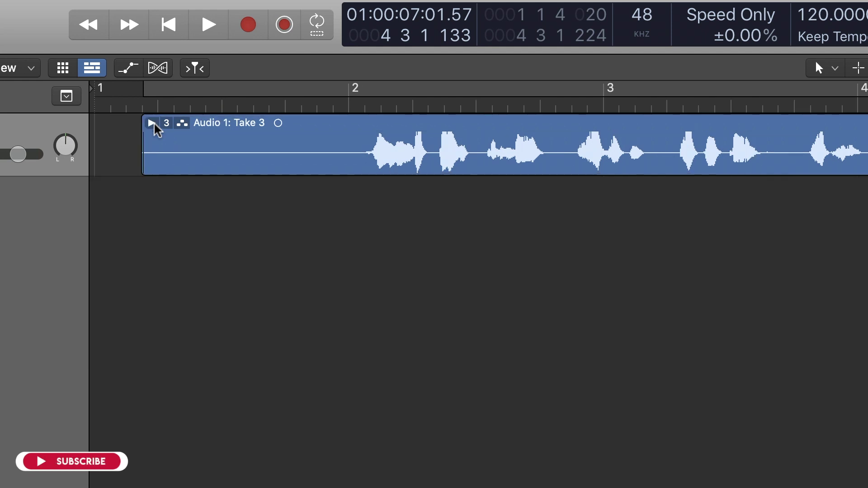
left_click(153, 123)
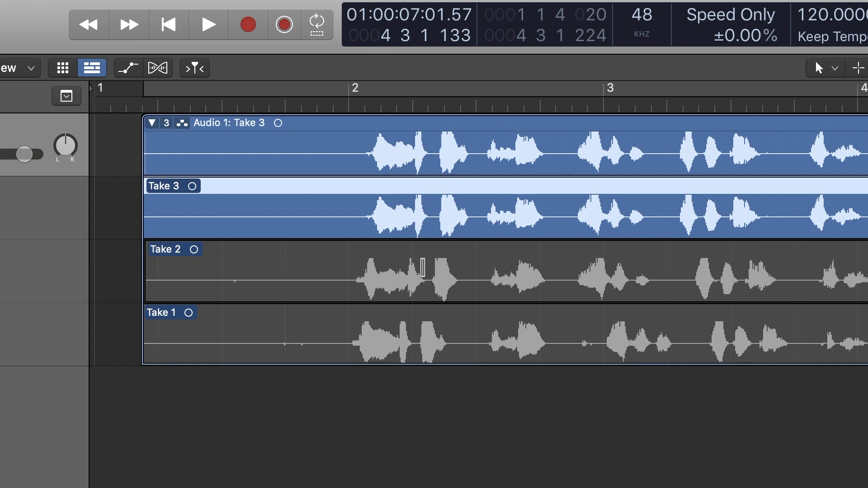
left_click(152, 123)
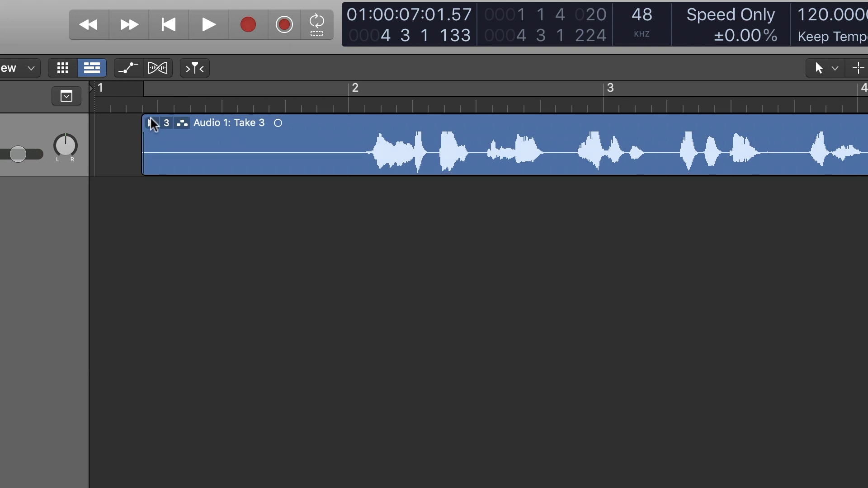
left_click(153, 123)
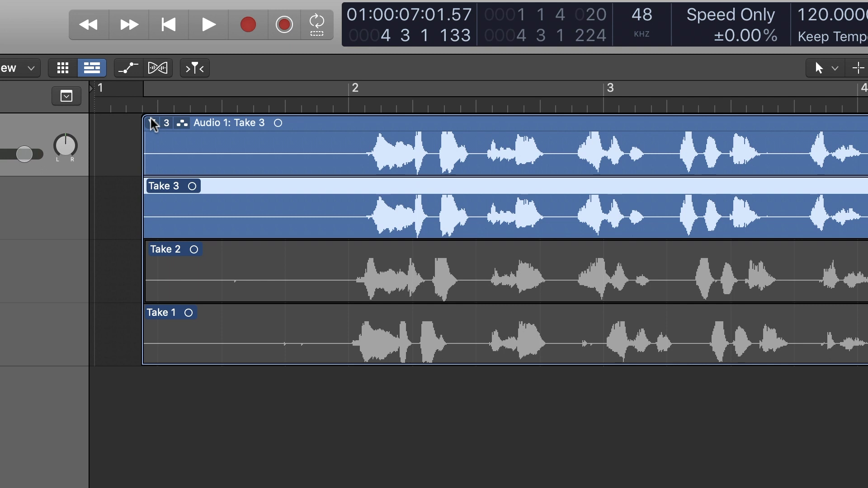
left_click(153, 123)
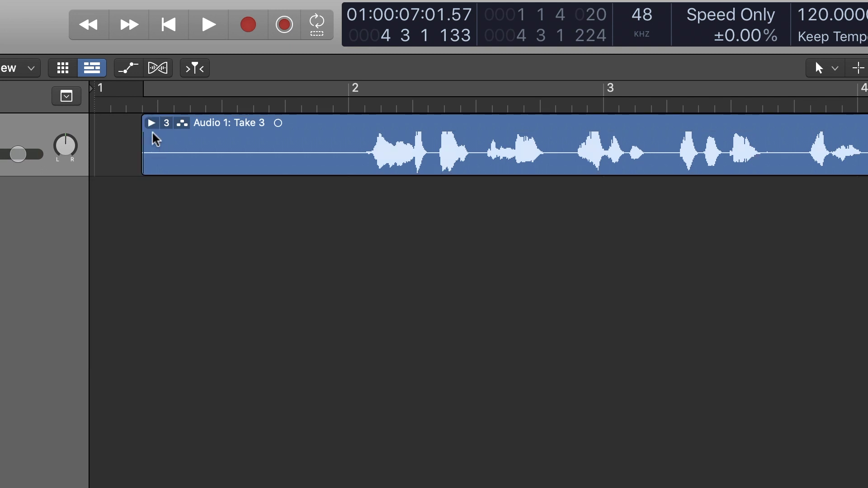
left_click(152, 123)
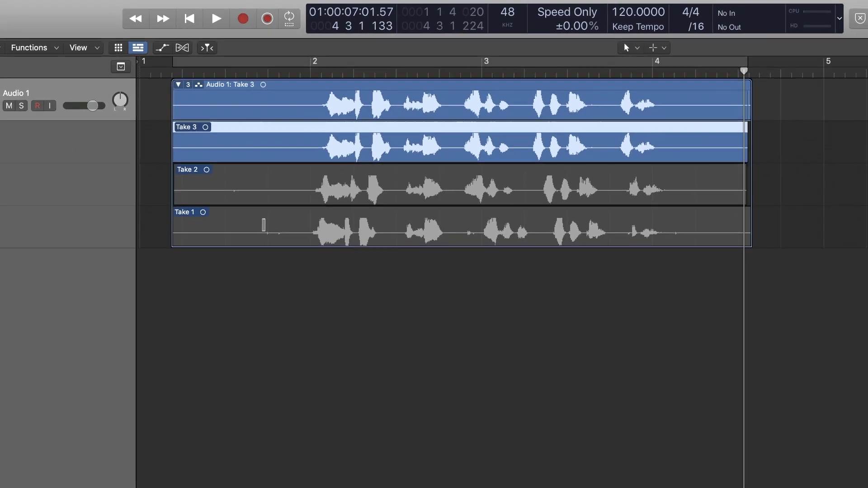
- Switch the active take to Take 1, to Take 2 and back to Take 3
left_click(263, 225)
left_click(265, 183)
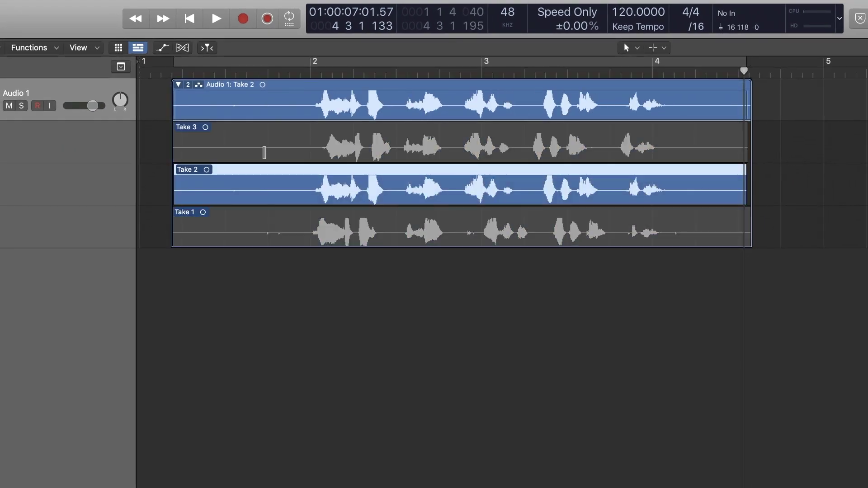
left_click(263, 149)
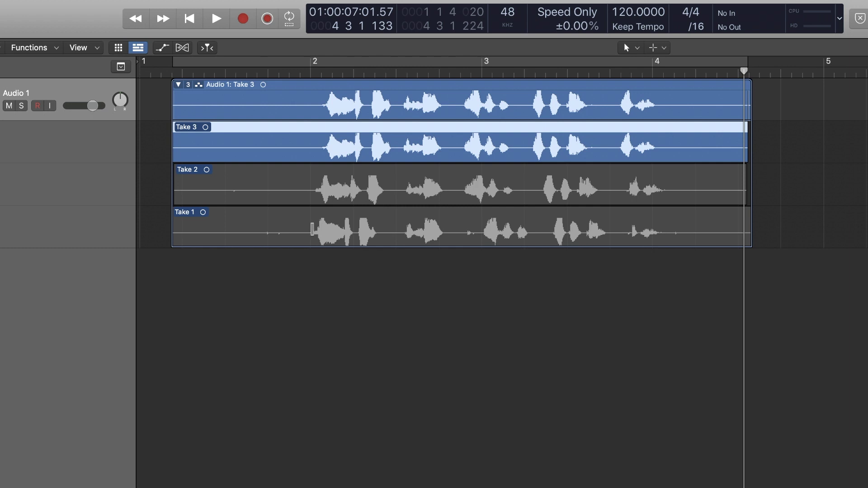
- Build a comp using Take 1 for the first, third and last phrases and Take 2 for the second, keeping Take 3 for the fourth
left_click_drag(308, 231, 375, 235)
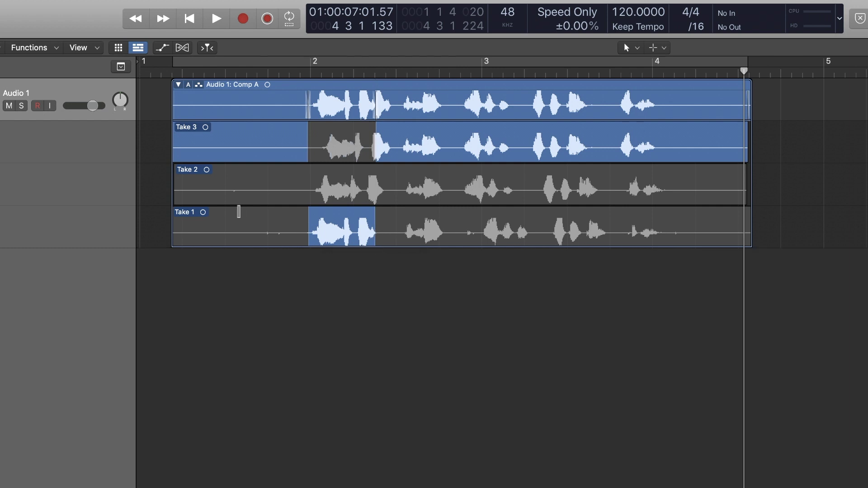
left_click_drag(399, 188, 448, 189)
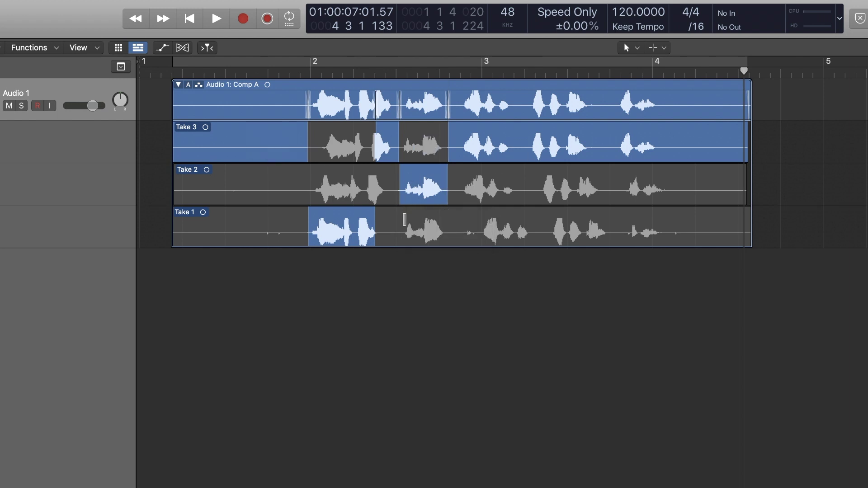
scroll(476, 224, "right", 1)
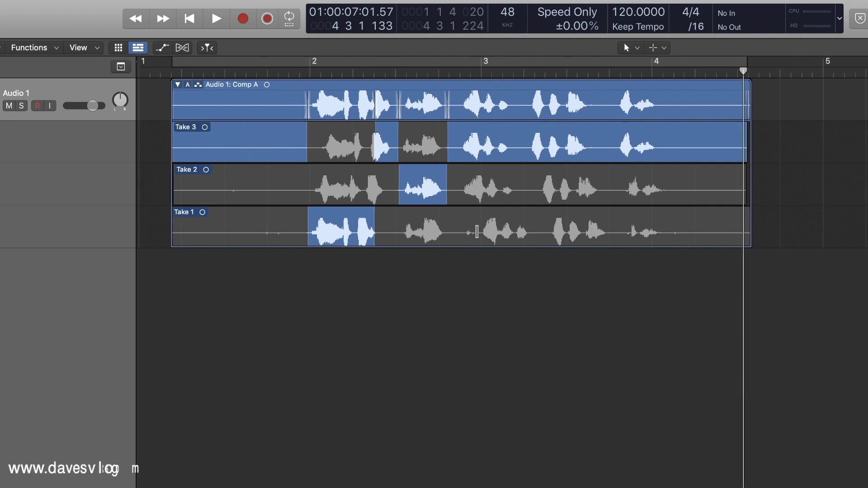
left_click_drag(476, 236, 532, 239)
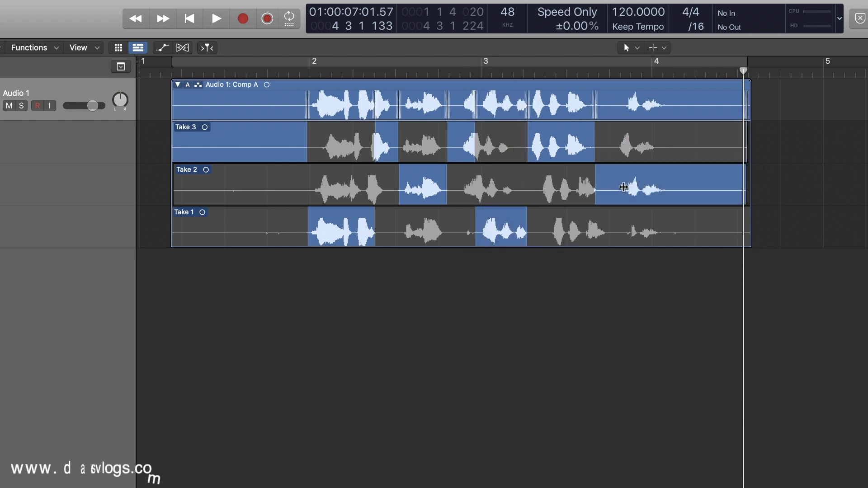
mouse_move(626, 232)
left_mouse_down()
mouse_move(679, 233)
mouse_move(623, 231)
left_mouse_up()
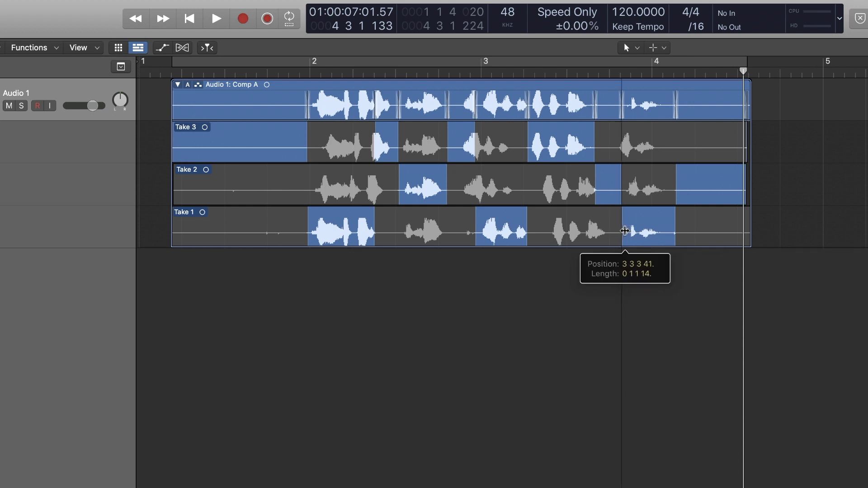
- Lengthen Take 3's fourth-phrase section, and extend Take 1's first section past the end of its phrase
left_click_drag(595, 187, 606, 188)
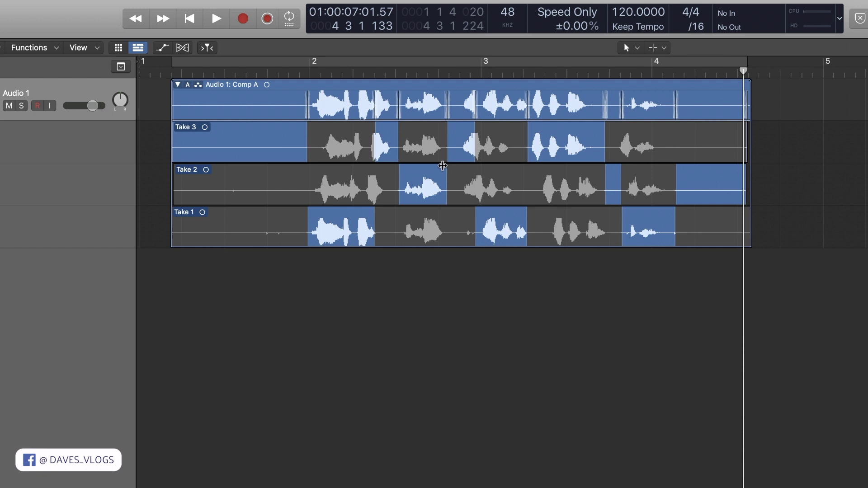
left_click_drag(375, 145, 393, 146)
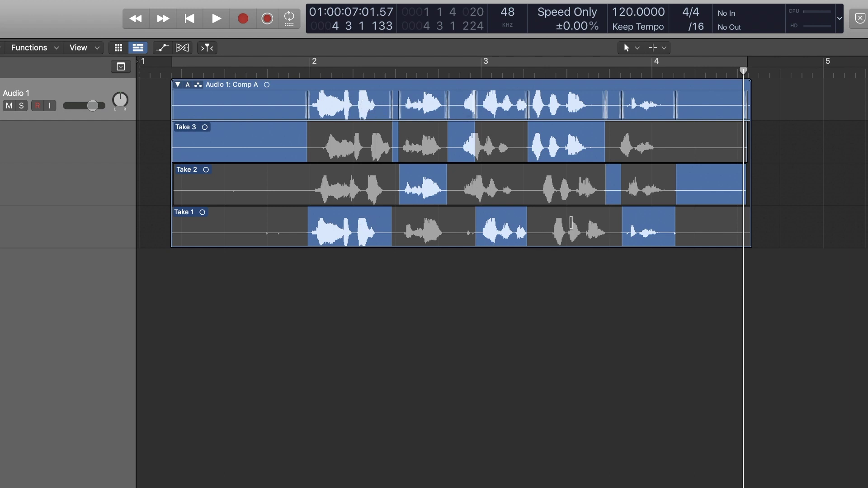
- Examine the comp's edit points and crossfades up close, and play back the comp
left_click(541, 85)
key("super+Right")
key("super+Right")
key("super+Right")
key("super+Right")
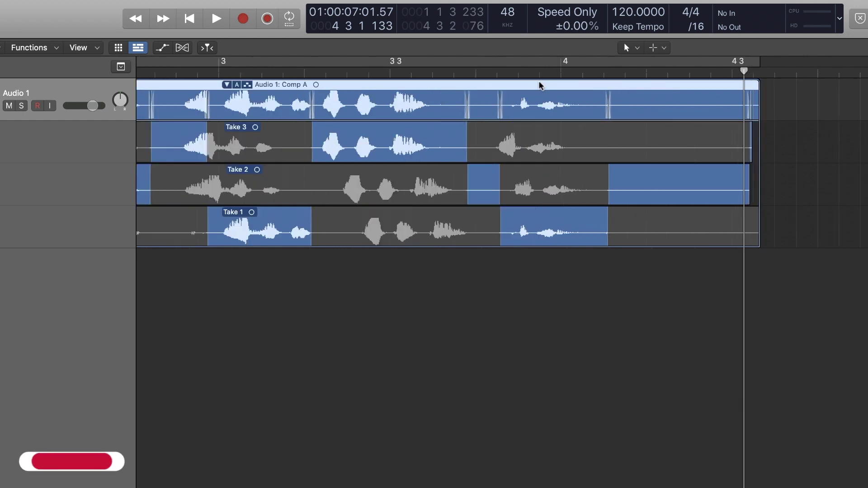
scroll(519, 104, "left", 7)
scroll(519, 111, "right", 8)
scroll(527, 116, "left", 12)
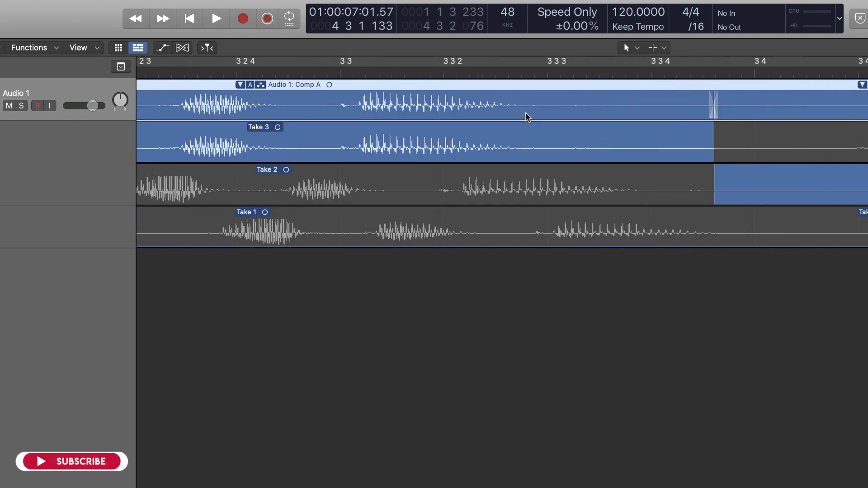
scroll(419, 117, "left", 15)
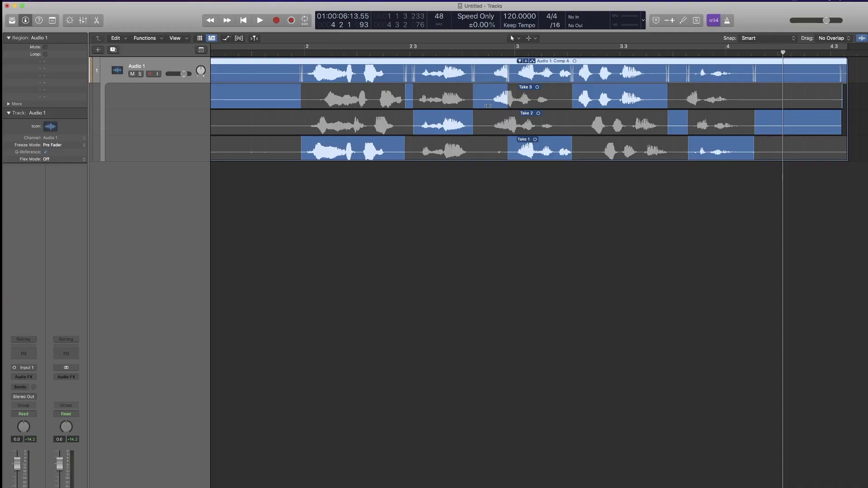
key("space")
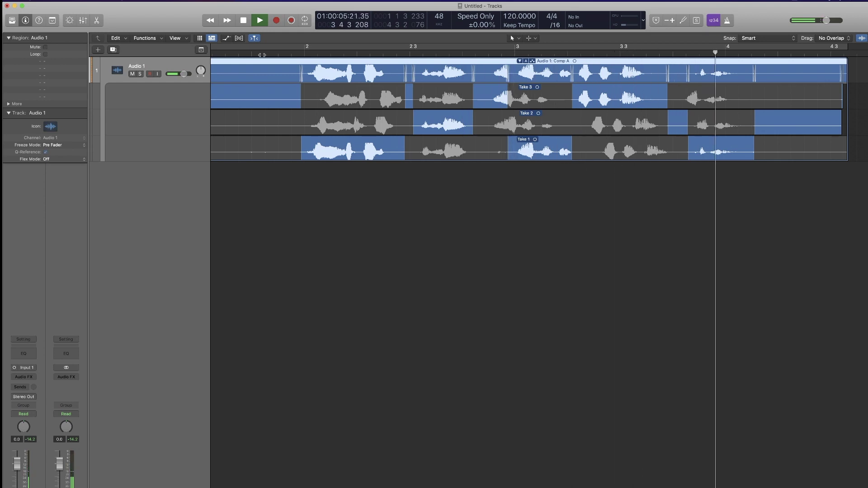
key("space")
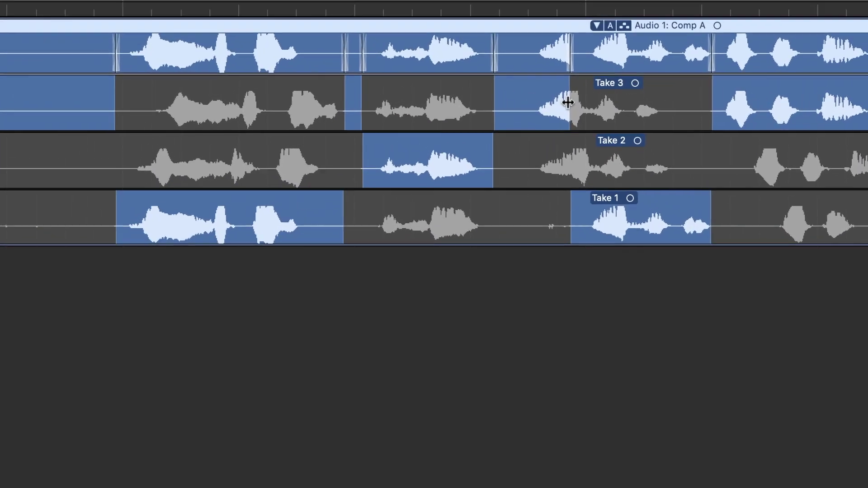
- Start Take 1's third-phrase section earlier to drop Take 3's cut-off word, and close the Take 2 gap before the last phrase
left_click_drag(507, 96, 498, 97)
left_click_drag(555, 105, 532, 110)
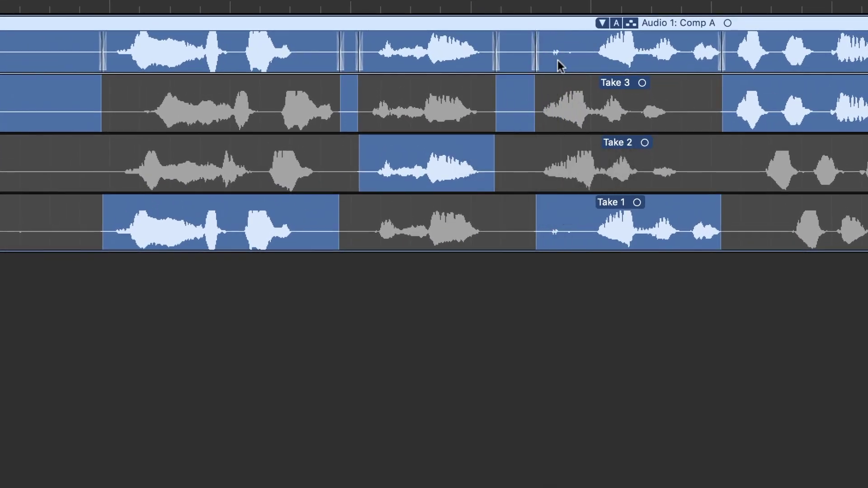
left_click_drag(718, 228, 728, 229)
left_click_drag(639, 230, 636, 230)
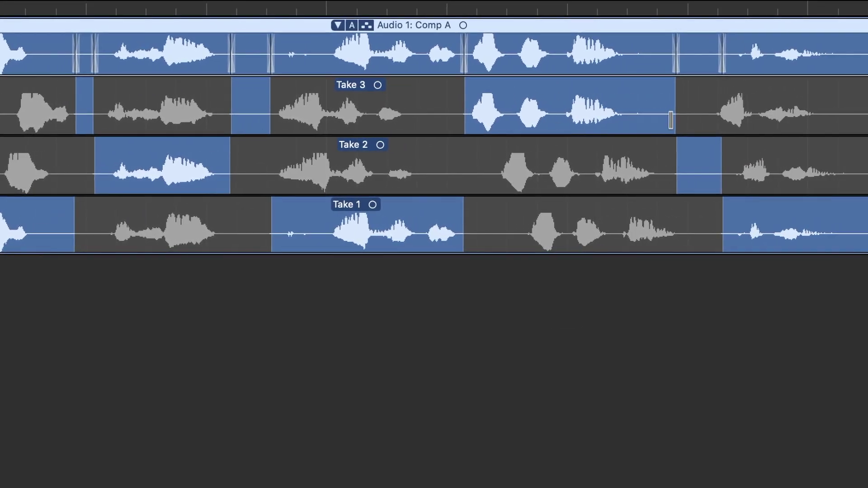
left_click_drag(847, 107, 839, 110)
left_click_drag(671, 159, 703, 173)
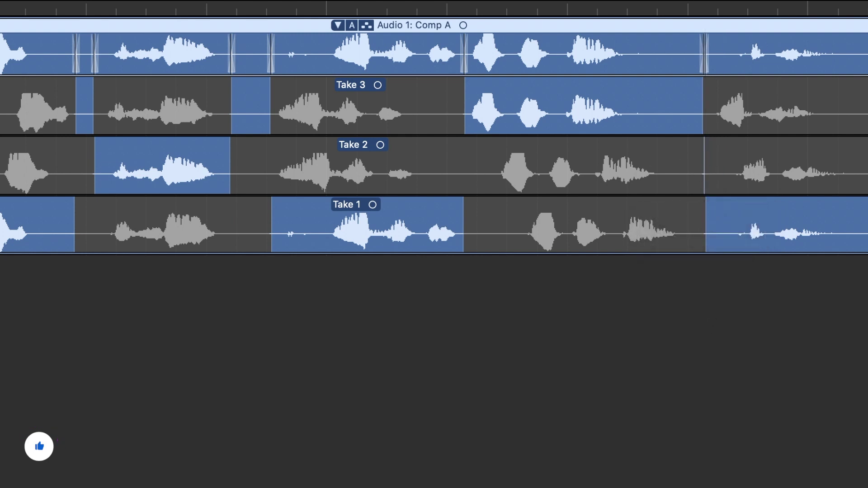
- Close the leftover Take 3 gaps on both sides of Take 2's second-phrase section, and play back the comp
left_click_drag(275, 229, 277, 230)
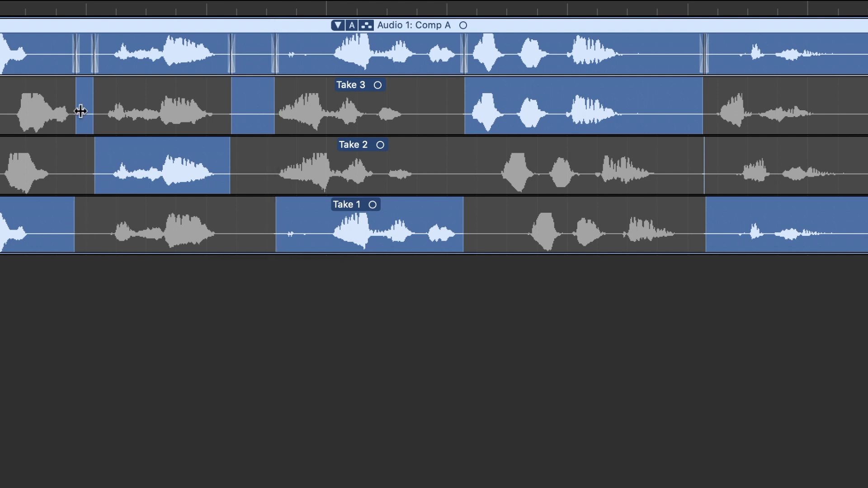
left_click_drag(79, 111, 95, 112)
left_click_drag(99, 171, 105, 171)
left_click_drag(93, 108, 104, 110)
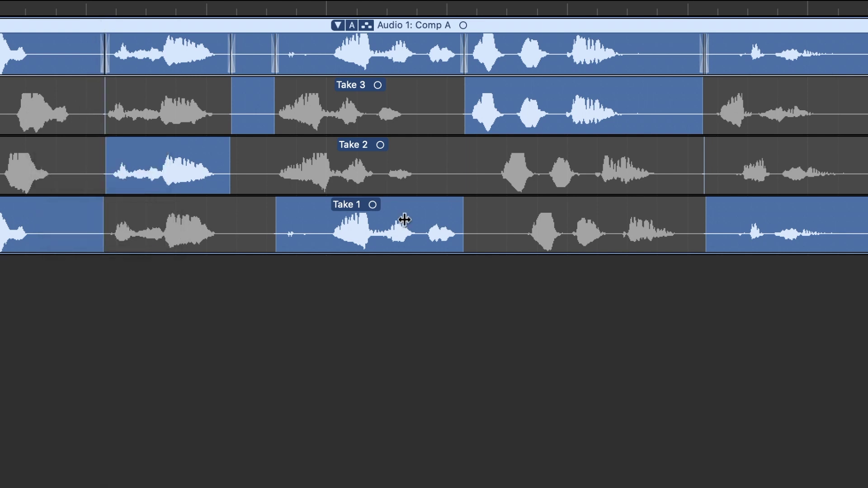
left_click_drag(235, 109, 284, 111)
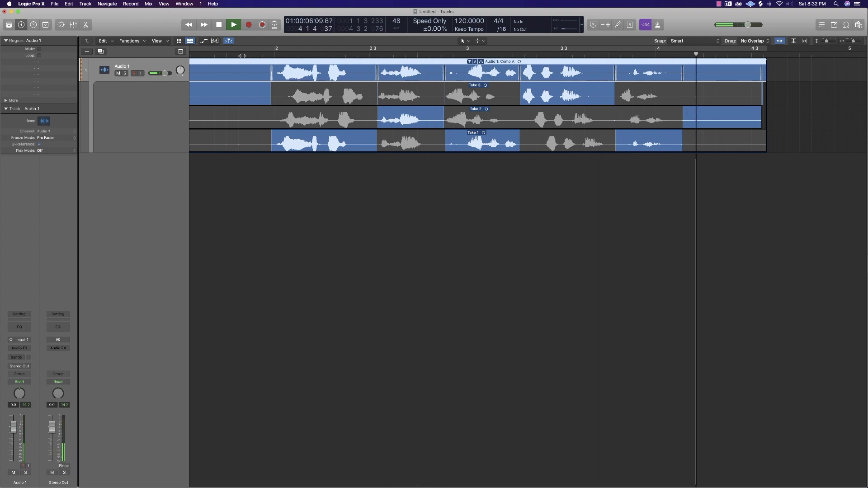
key("space")
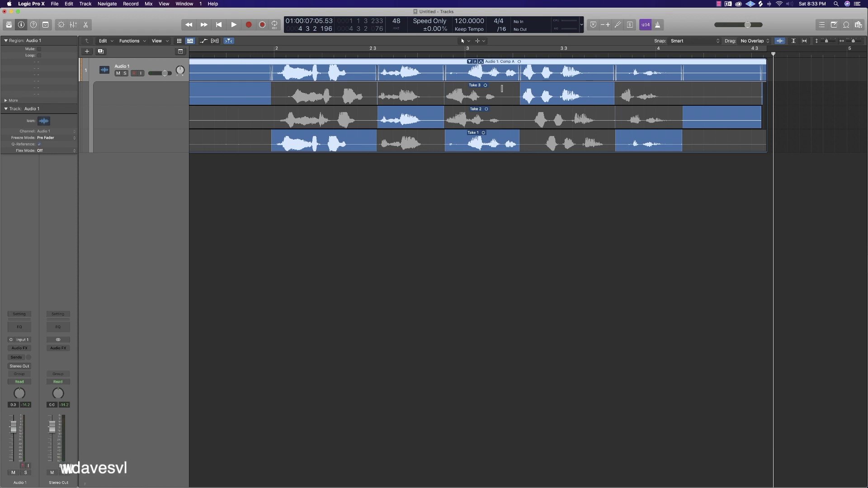
- Switch the take folder's active content to Take 1, and switch it back to Comp A
scroll(505, 107, "left", 5)
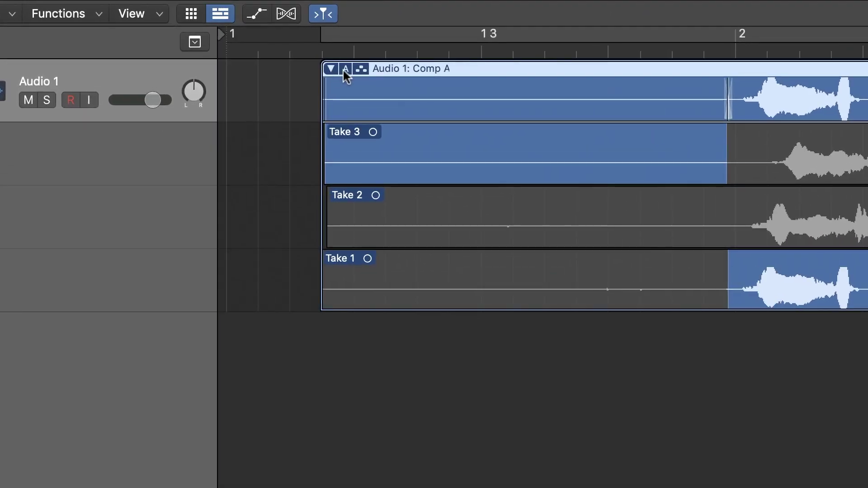
left_click(347, 72)
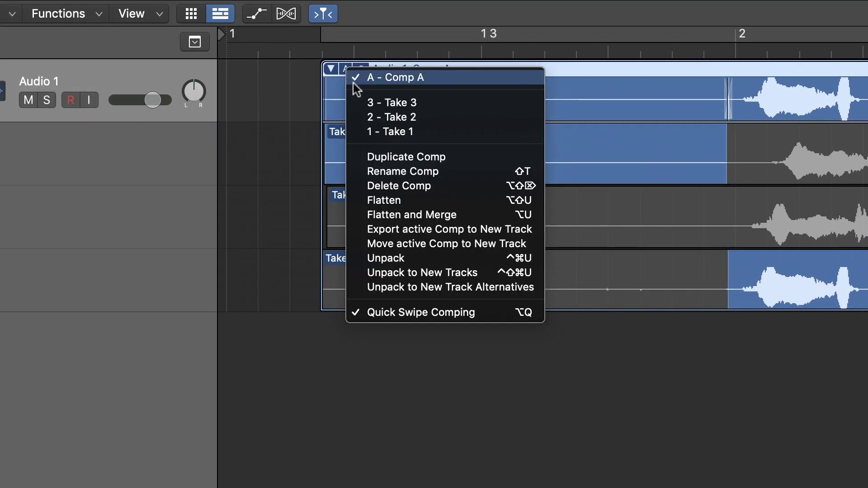
left_click(379, 132)
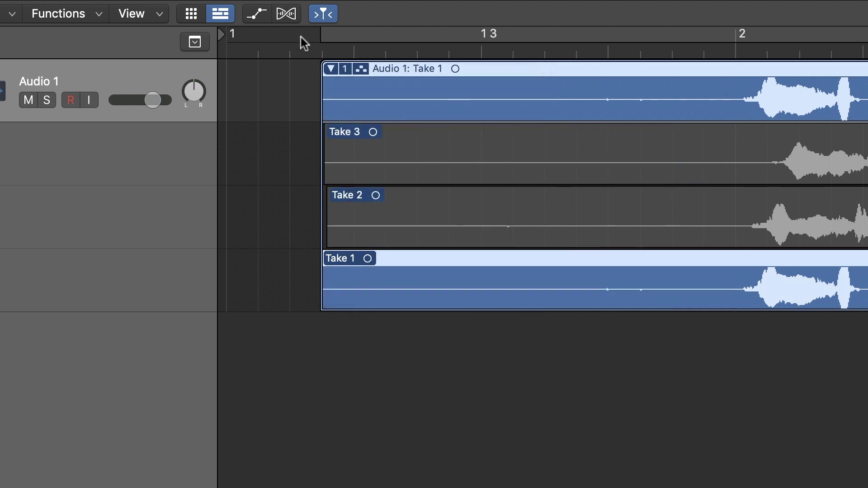
left_click(347, 70)
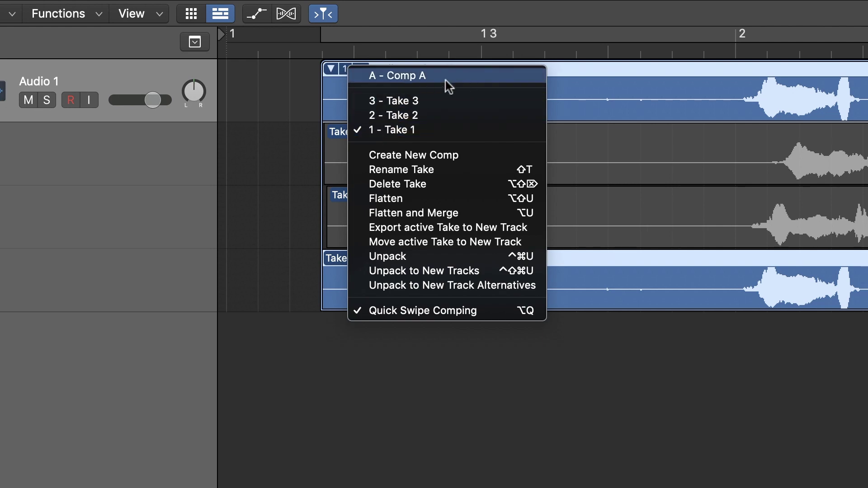
left_click(471, 82)
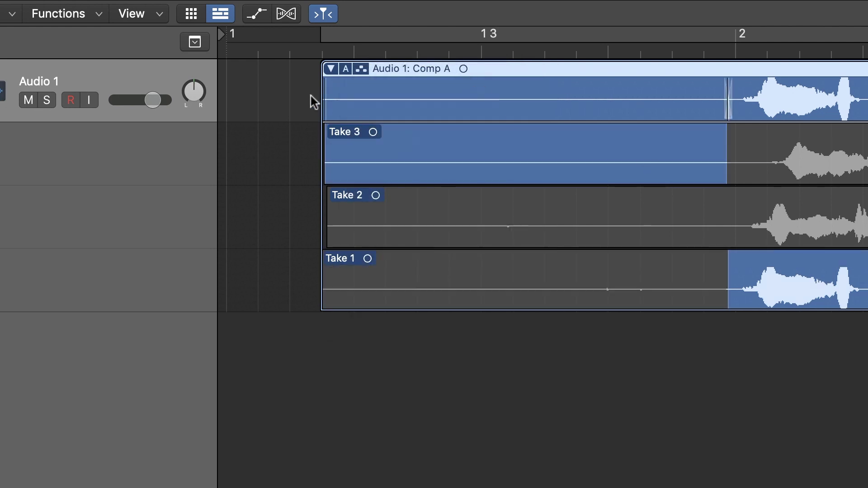
- Flatten Comp A into separate regions, and undo the flattening
left_click(346, 69)
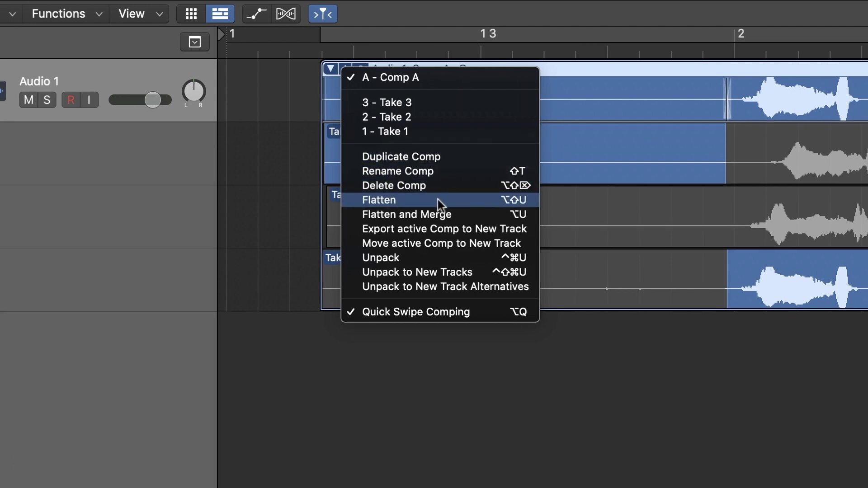
left_click(402, 181)
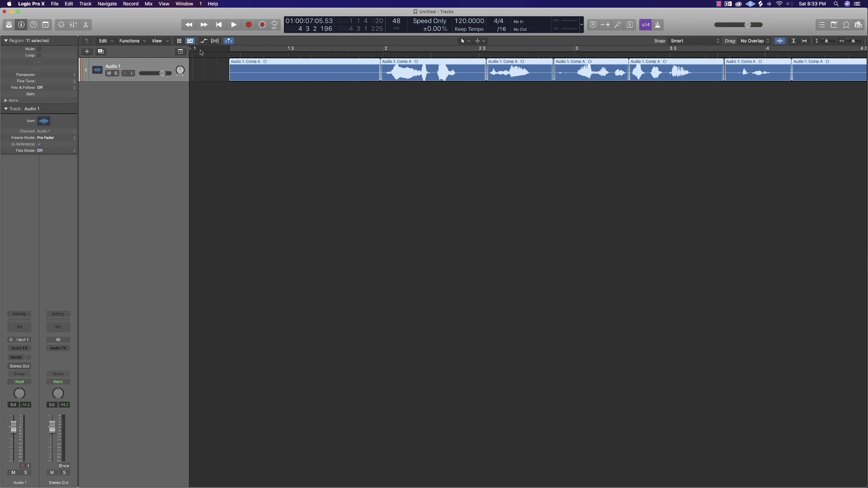
key("super+z")
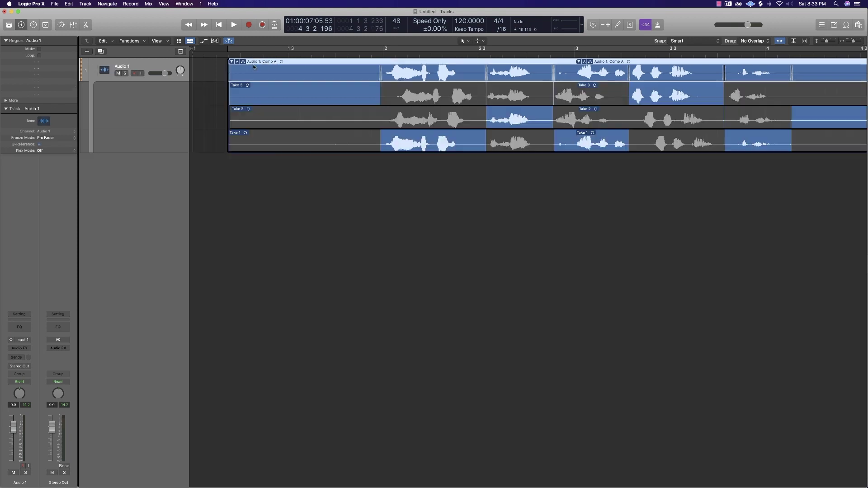
- Flatten and merge Comp A into a single audio region, and undo the merge
left_click(237, 61)
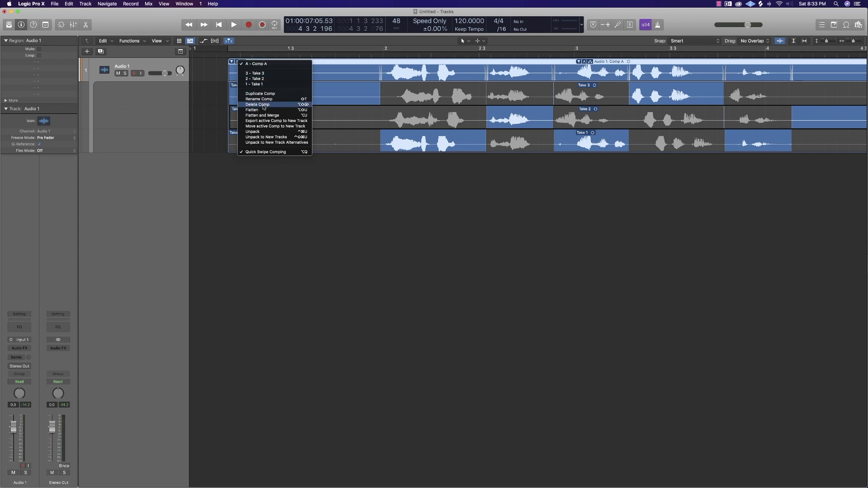
left_click(270, 115)
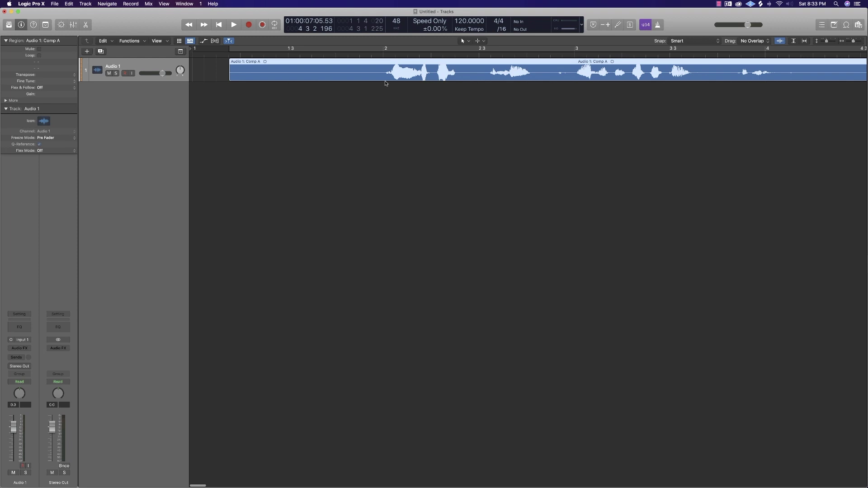
key("super+z")
key("super+z")
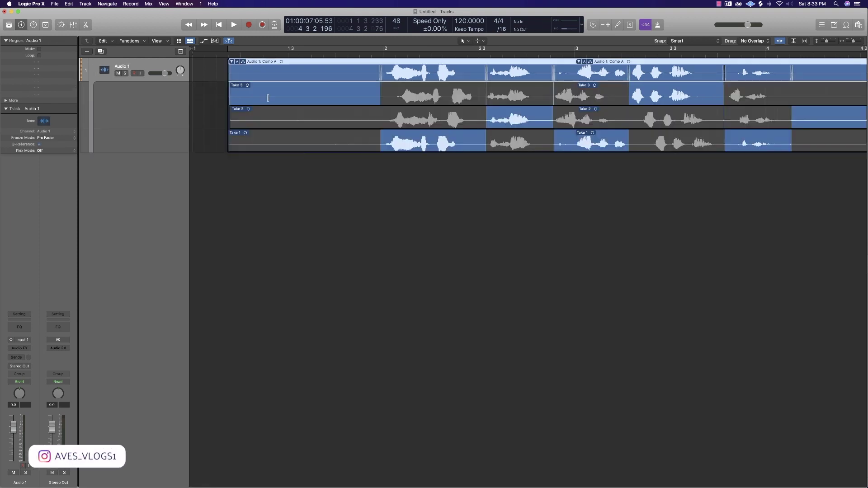
- Unpack the take folder so the comp and its three takes sit on separate tracks, and undo the unpacking
scroll(381, 172, "right", 3)
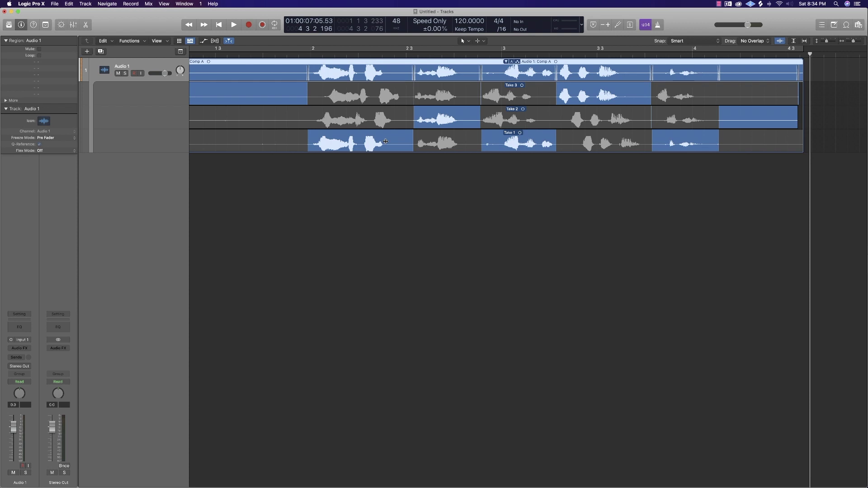
scroll(385, 141, "left", 5)
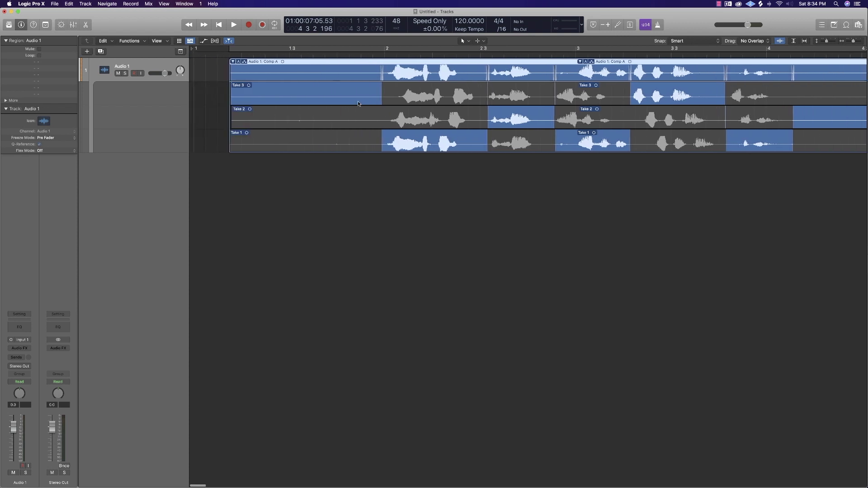
left_click(239, 63)
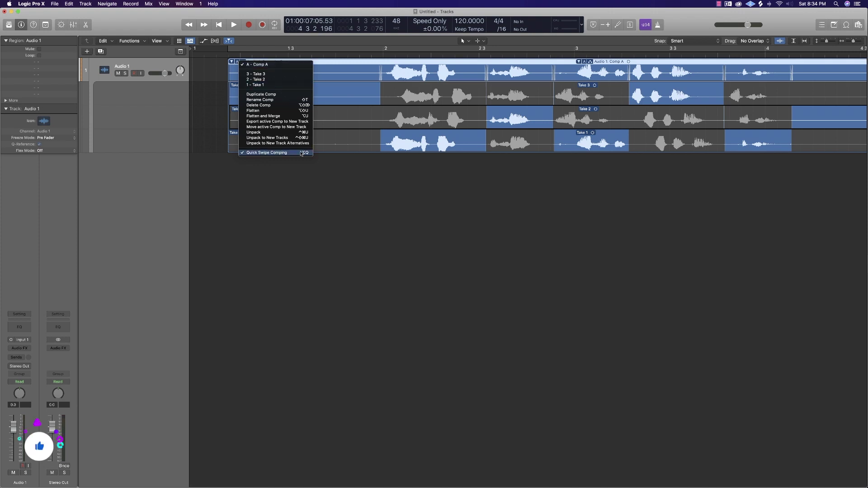
left_click(279, 132)
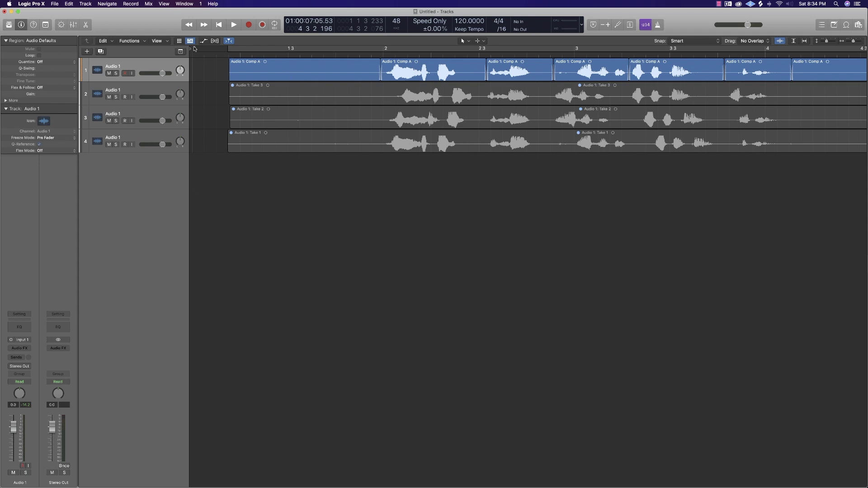
key("super+z")
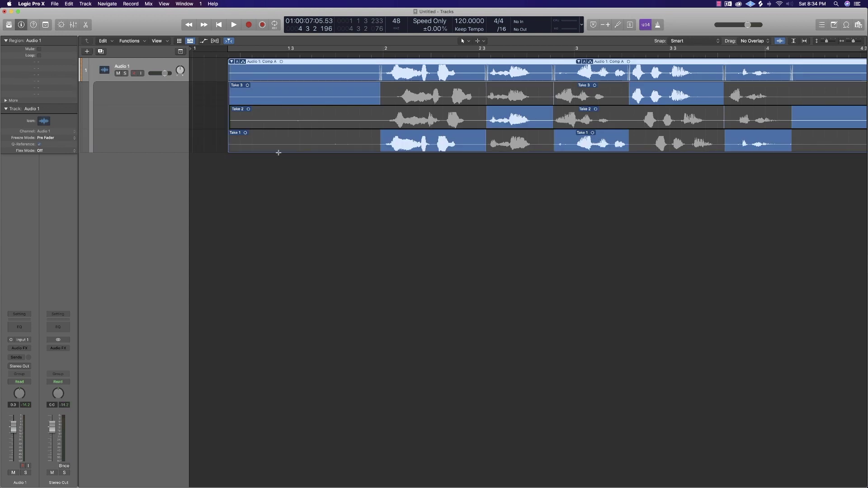
- Switch to the Daves Vlogs website, open the newest article under Latest, and read down through its computer recommendations and prices
key("super+Left")
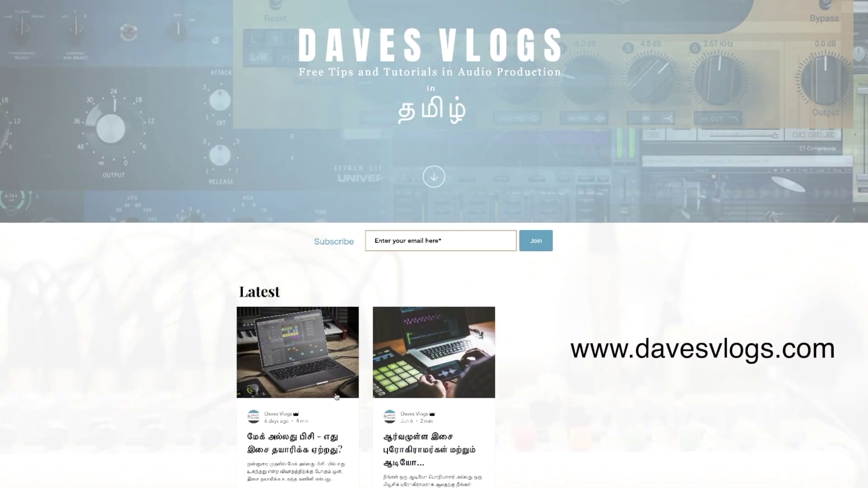
left_click(358, 398)
scroll(389, 394, "down", 4)
scroll(390, 395, "down", 10)
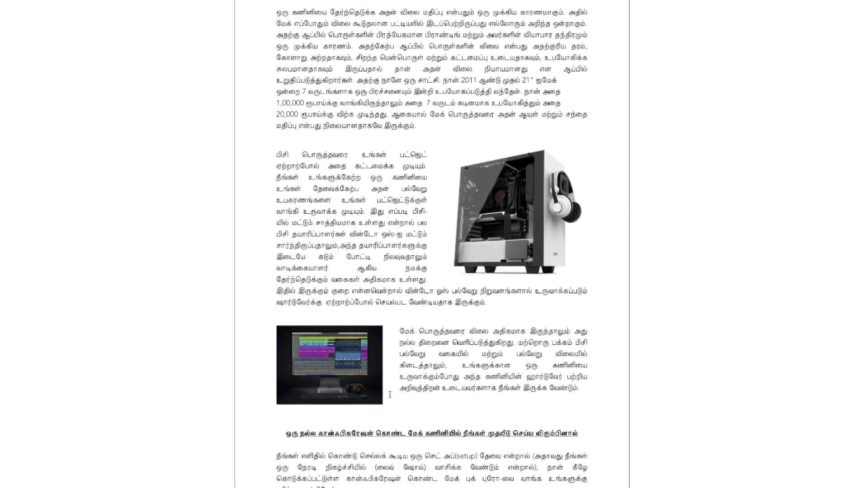
scroll(391, 397, "down", 5)
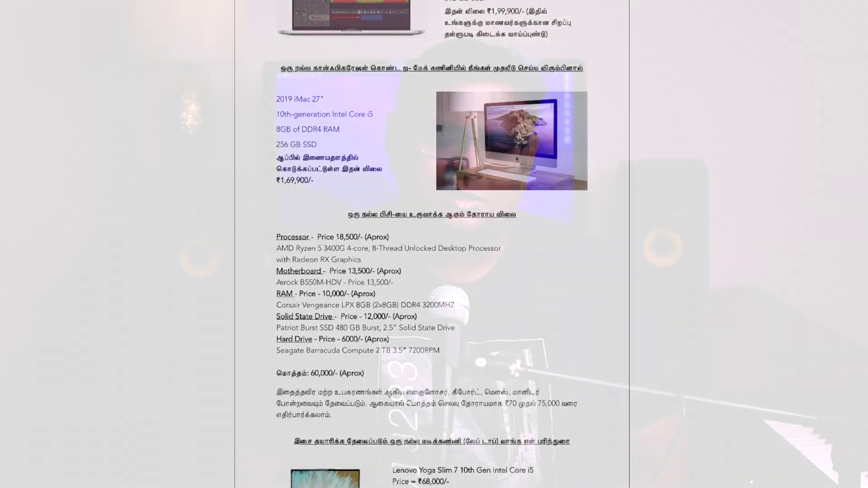